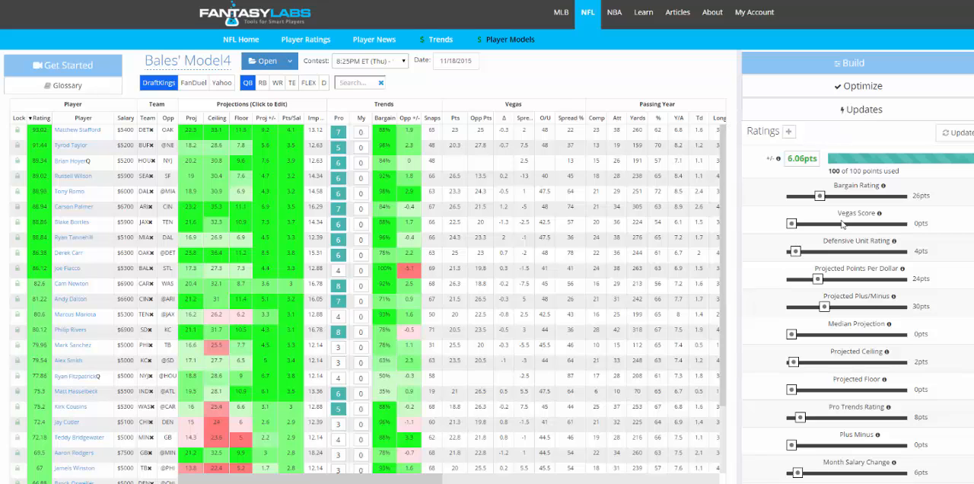
Step: Open the lineup optimizer, exclude Frank Gore and Calvin Johnson from the lineup, and regenerate it
left_click(863, 86)
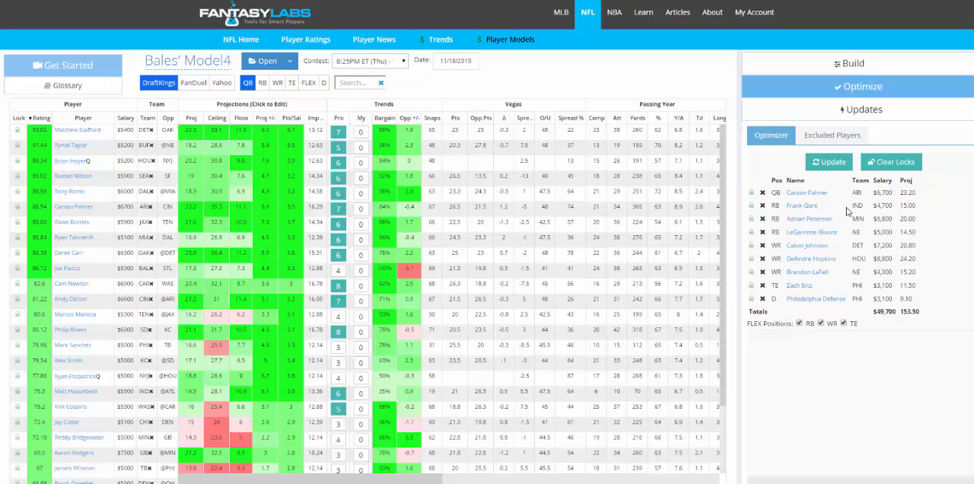
left_click(762, 206)
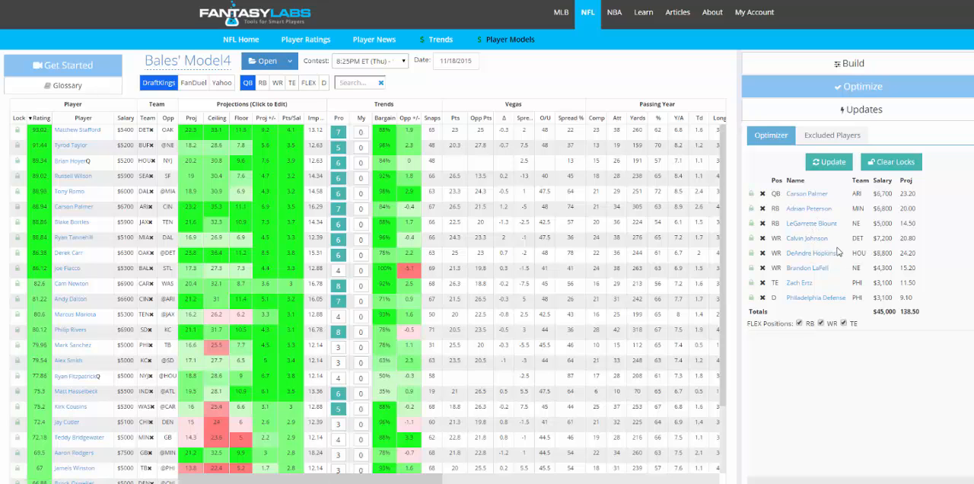
left_click(762, 239)
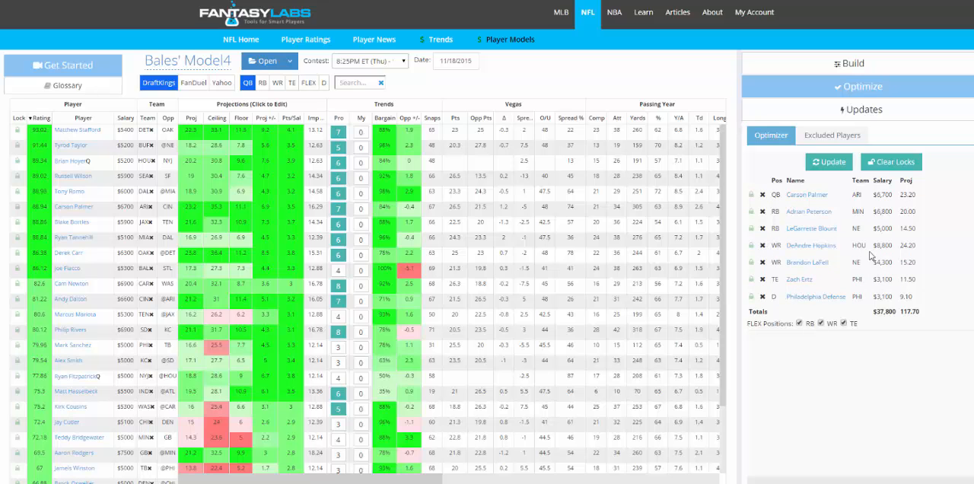
left_click(844, 152)
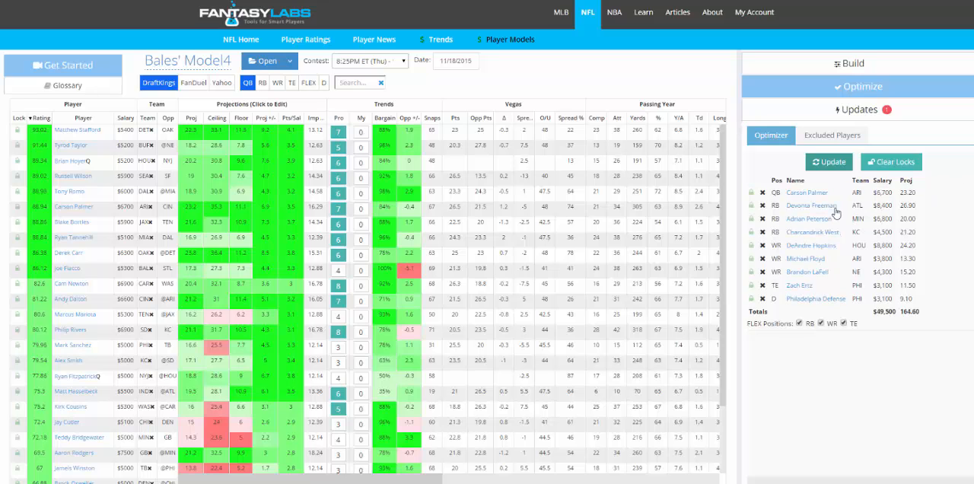
Step: Exclude Michael Floyd and Brandon LaFell one after the other, updating the optimized lineup after each removal
left_click(762, 259)
left_click(821, 165)
left_click(762, 272)
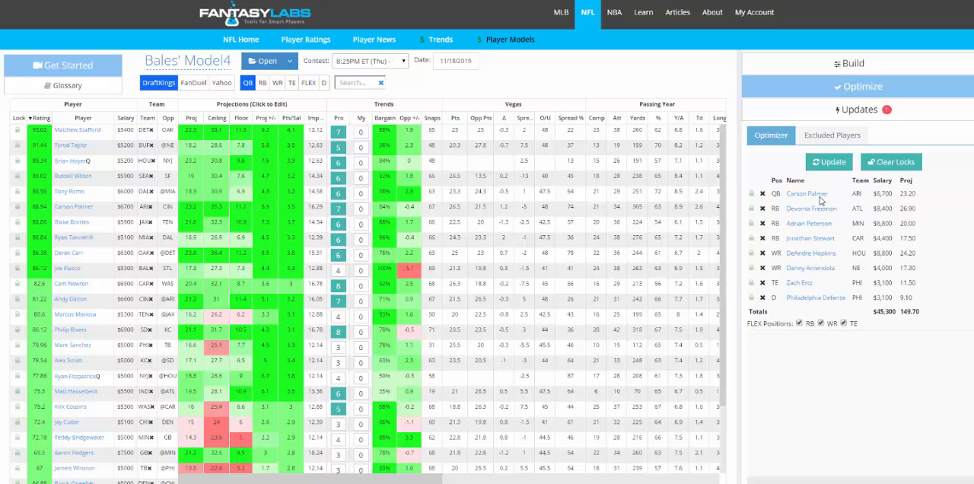
left_click(832, 163)
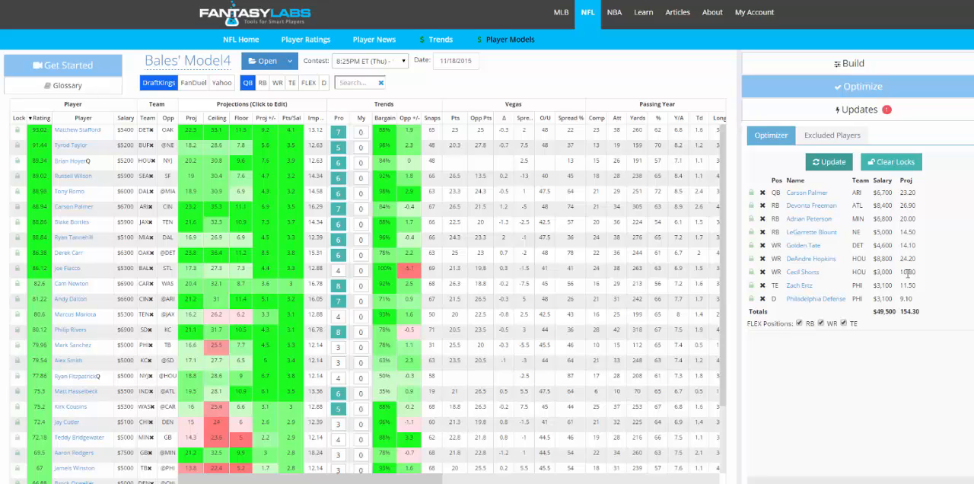
Step: Restrict the FLEX positions to WR only, exclude DeAndre Hopkins, and update the optimized lineup
left_click(798, 323)
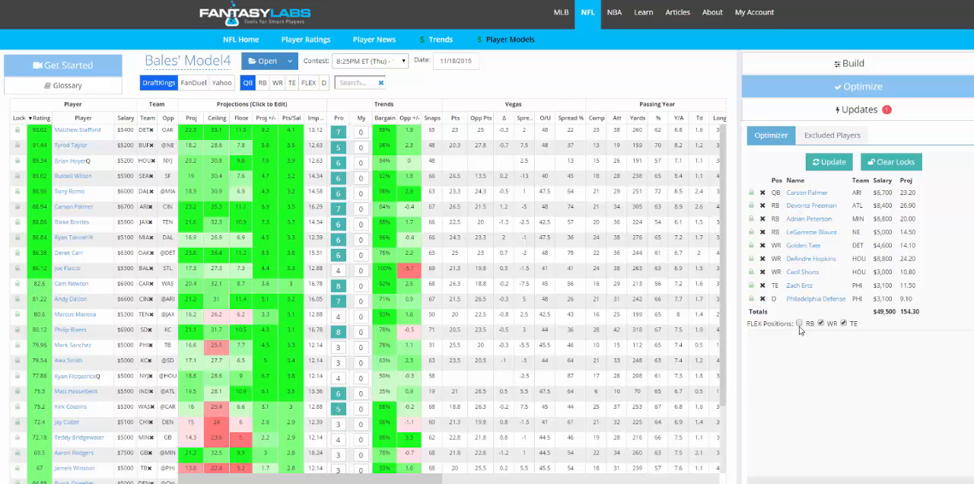
left_click(842, 323)
left_click(831, 163)
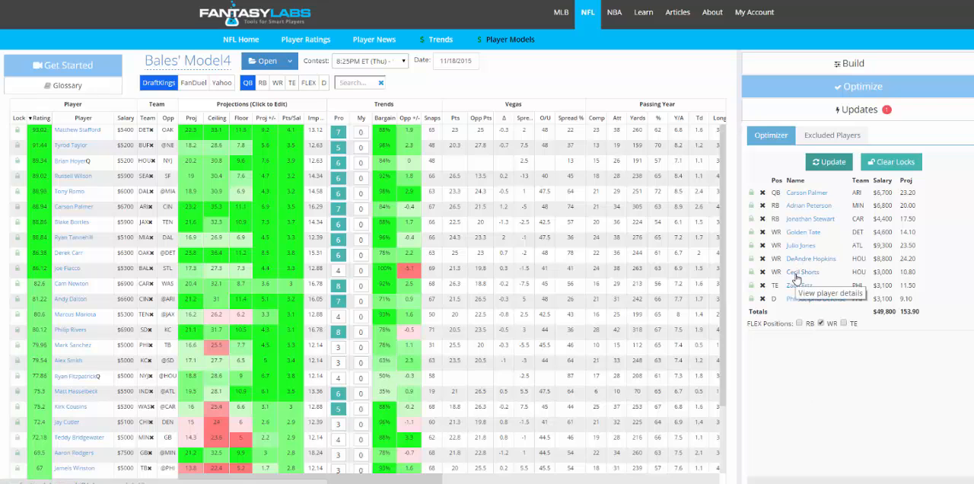
left_click(827, 163)
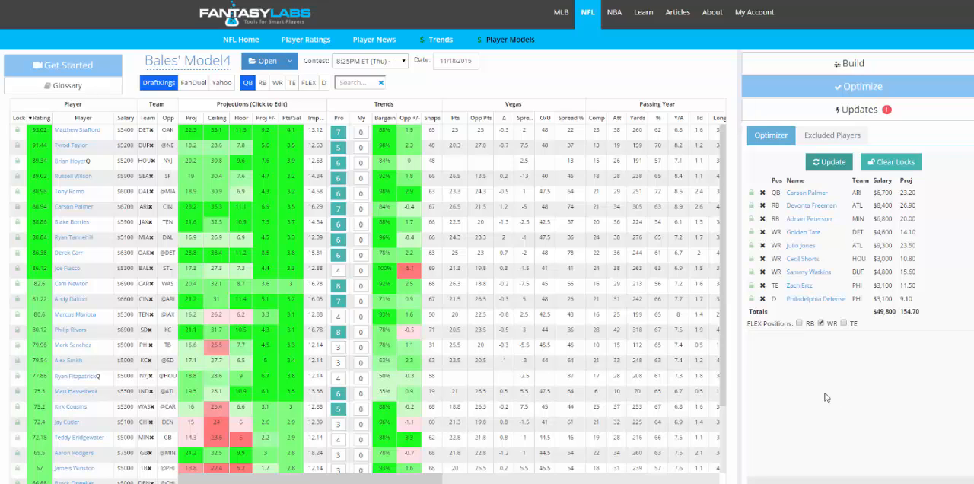
Step: Lock Carson Palmer, find Larry Fitzgerald among the wide receivers with "fitz", lock him too, and update the lineup
left_click(751, 195)
left_click(365, 84)
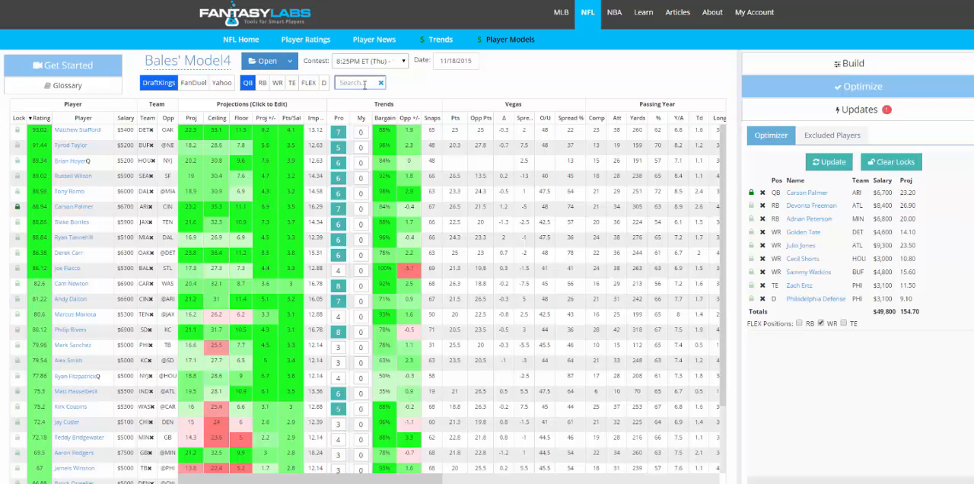
type("fitz")
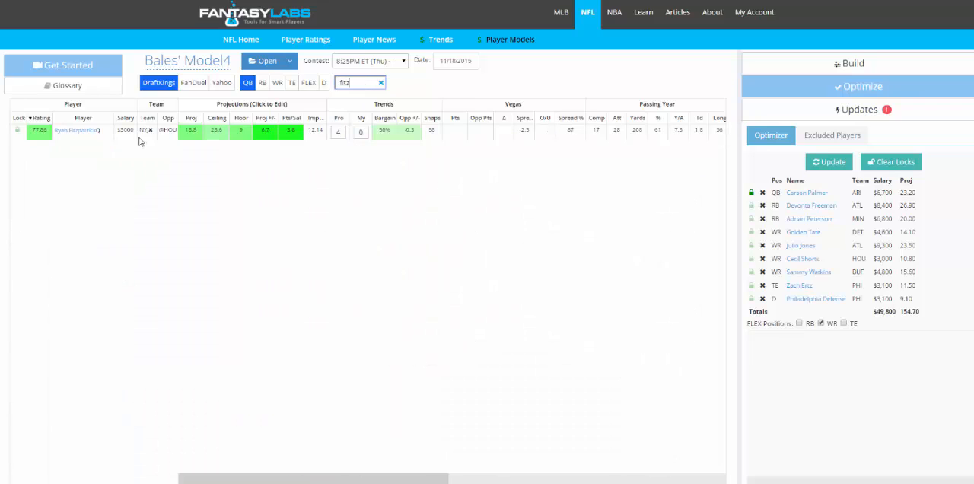
left_click(276, 83)
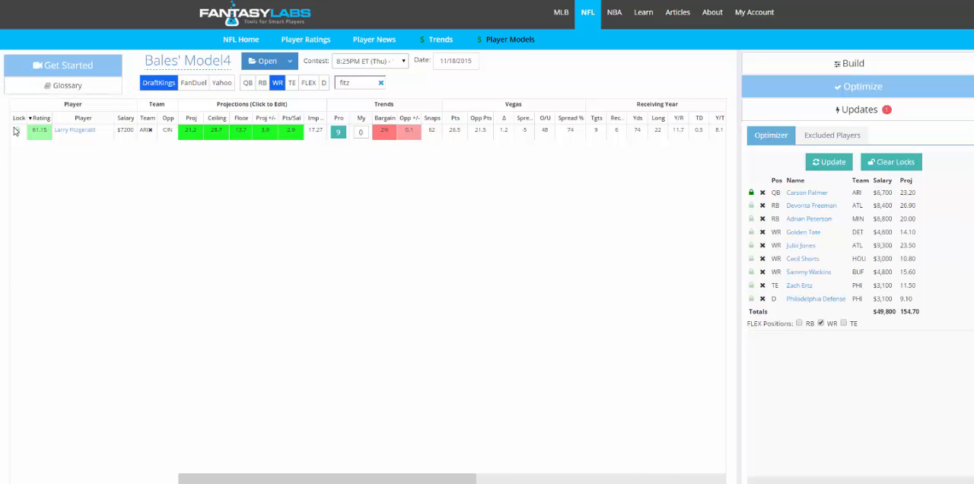
left_click(17, 130)
left_click(819, 165)
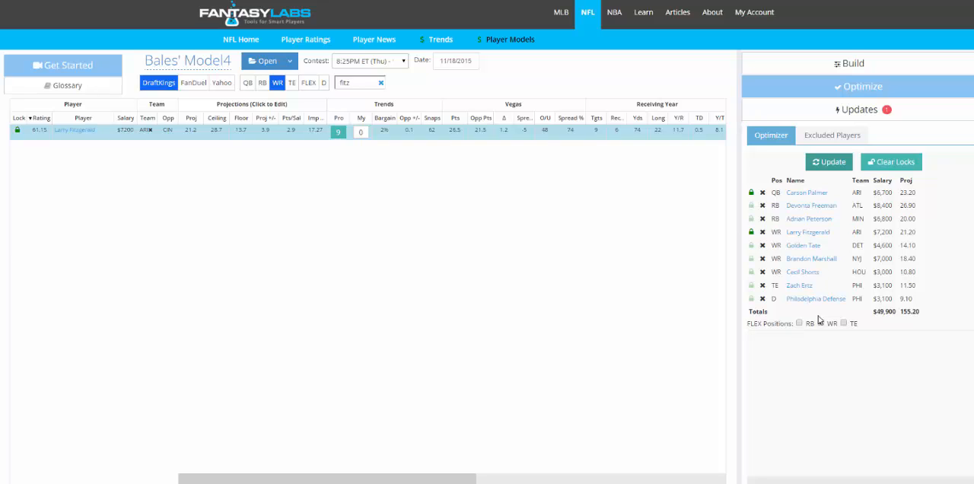
Step: Restore all excluded players to the player pool and update the optimized lineup
left_click(845, 144)
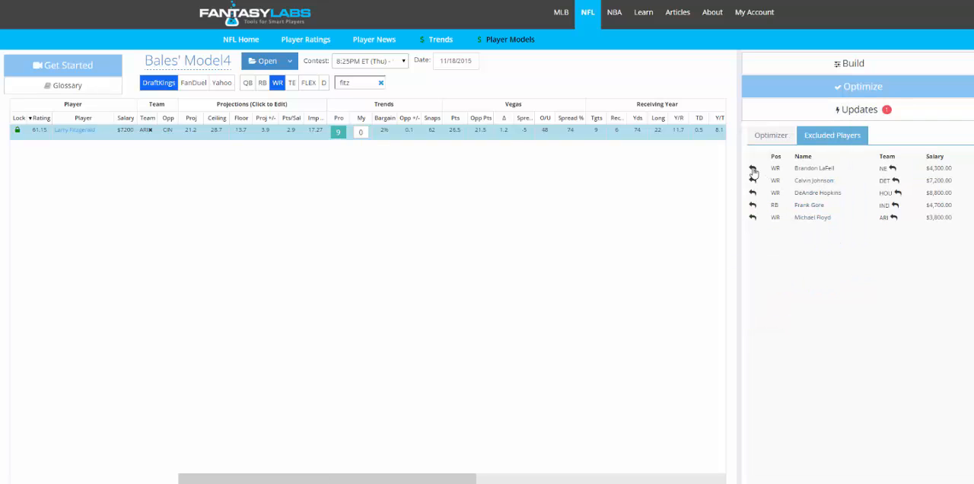
left_click(891, 170)
left_click(892, 168)
left_click(892, 169)
left_click(891, 169)
left_click(890, 169)
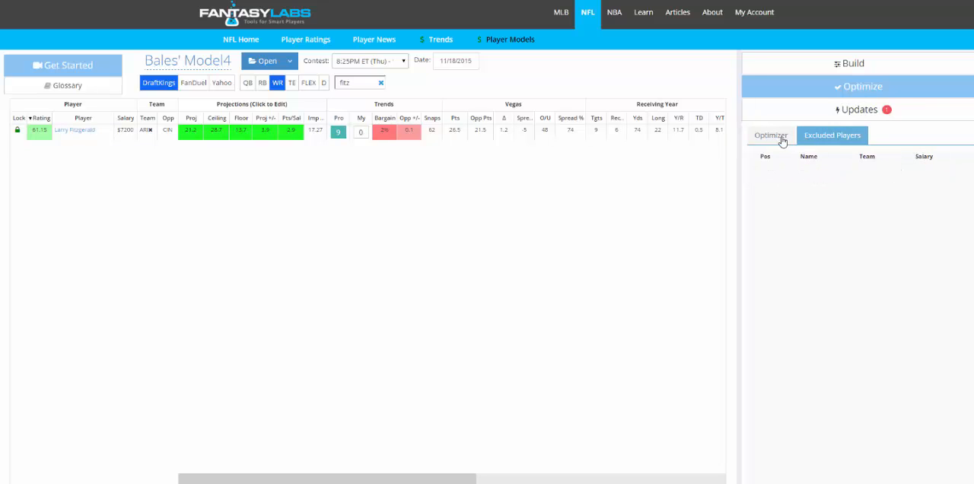
left_click(772, 138)
left_click(837, 162)
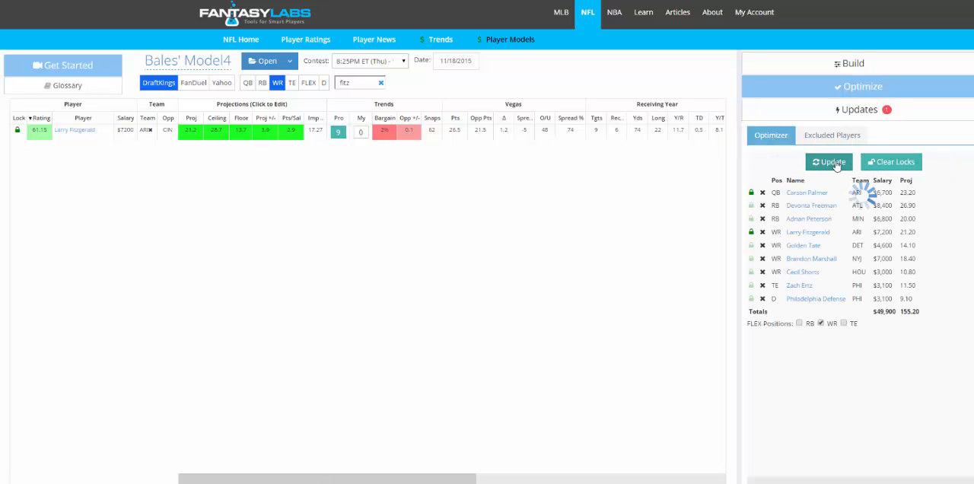
Step: Clear the player search, unlock Larry Fitzgerald and Carson Palmer, and regenerate the lineup without locks
left_click(751, 193)
left_click(750, 233)
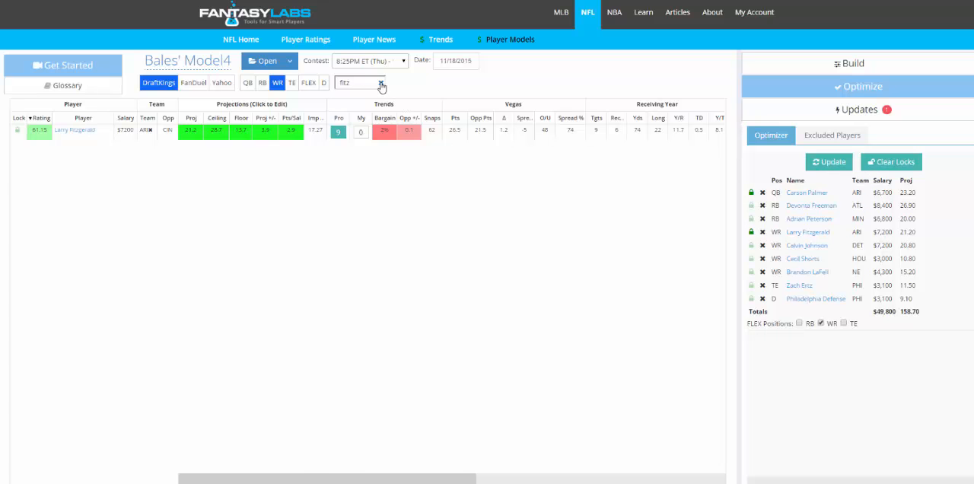
left_click(380, 82)
left_click(751, 232)
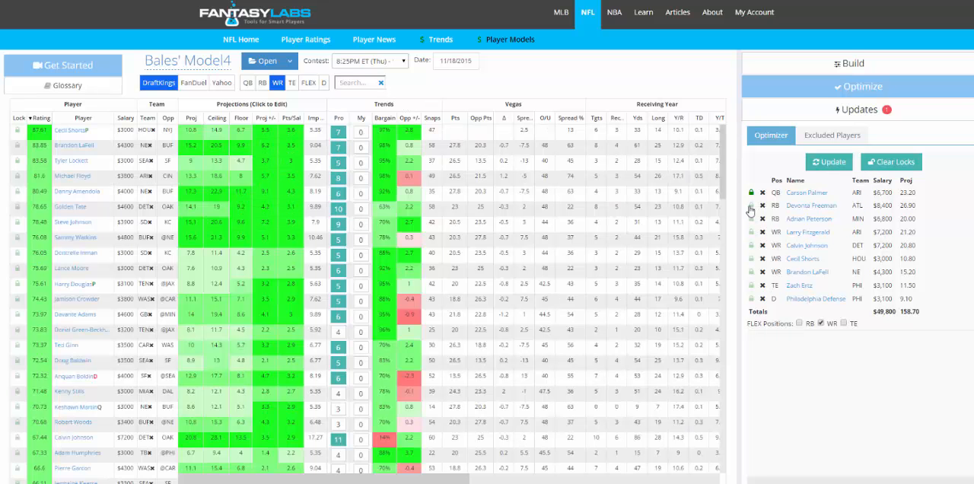
left_click(751, 193)
left_click(829, 162)
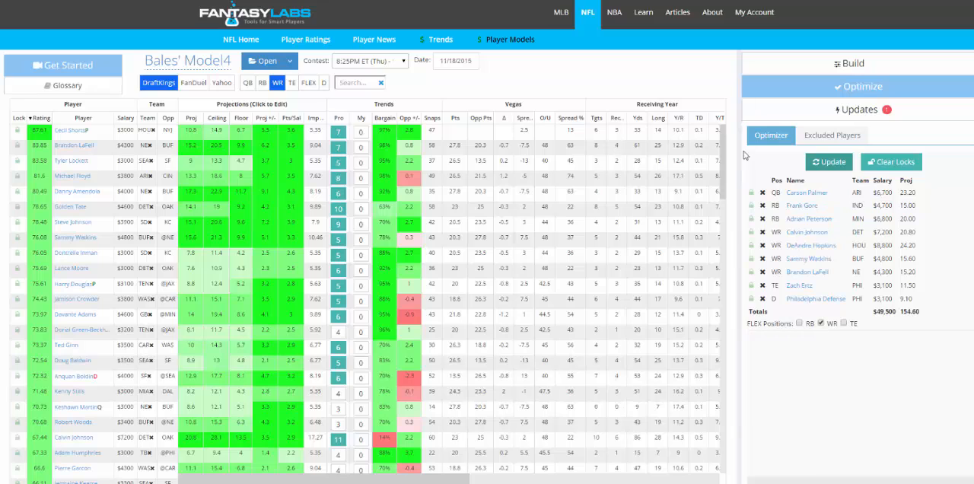
Step: Lock every lineup player except Frank Gore, exclude him, and update the lineup to fill the open RB spot
left_click(752, 218)
left_click(752, 232)
left_click(751, 245)
left_click(751, 259)
left_click(752, 271)
left_click(751, 286)
left_click(751, 298)
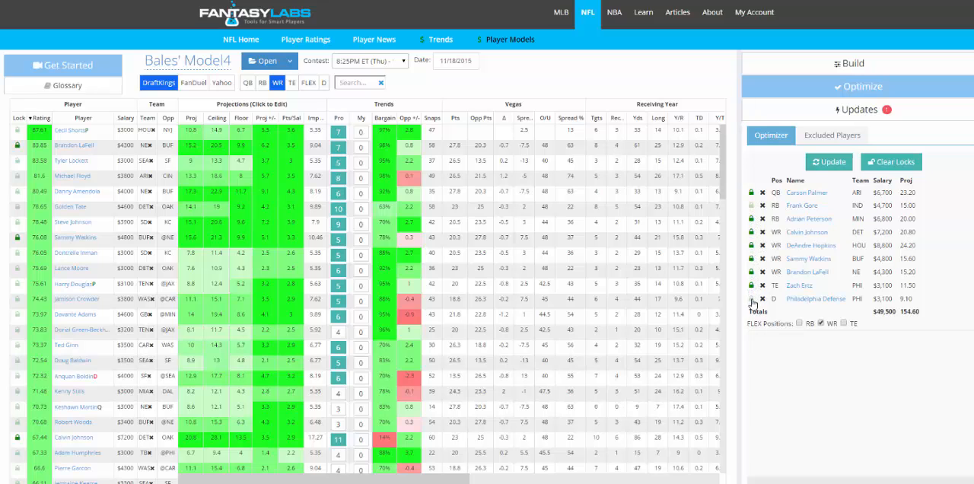
left_click(762, 205)
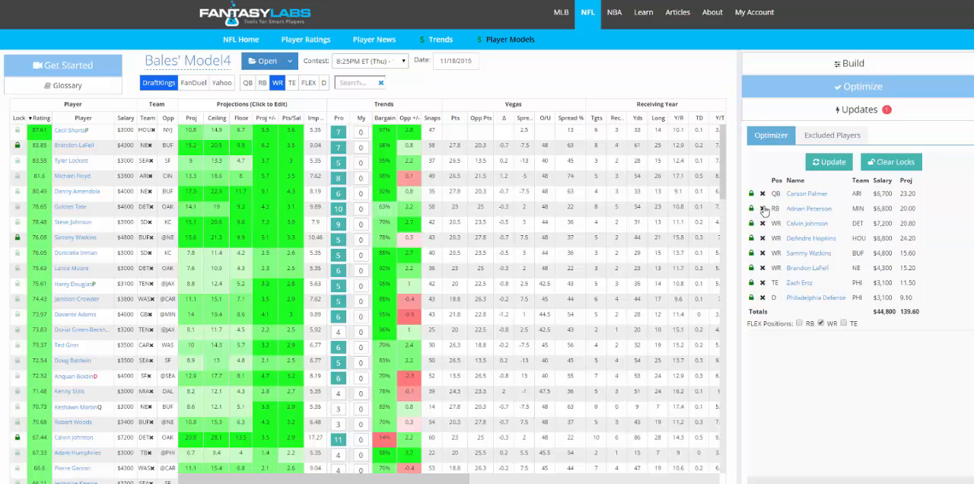
left_click(830, 164)
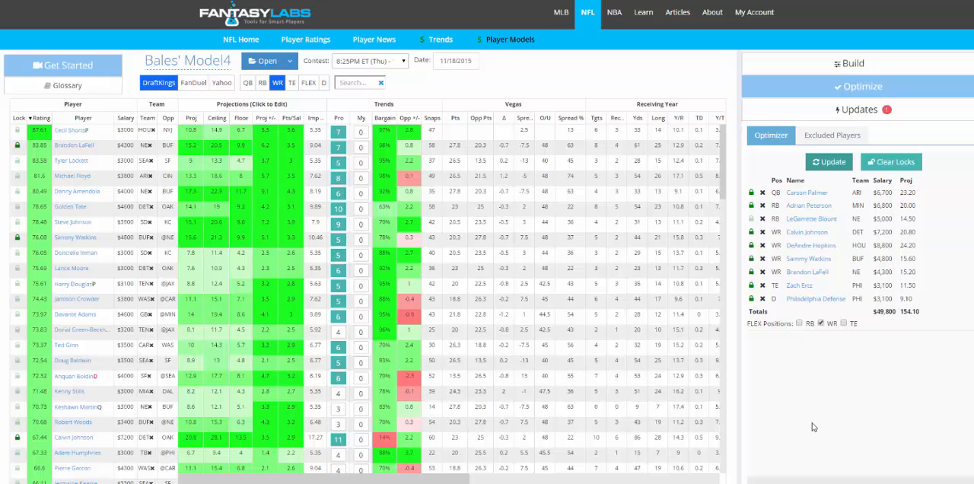
Step: Unlock the players locked in the optimized lineup
left_click(751, 193)
left_click(751, 232)
left_click(751, 245)
left_click(751, 259)
left_click(751, 272)
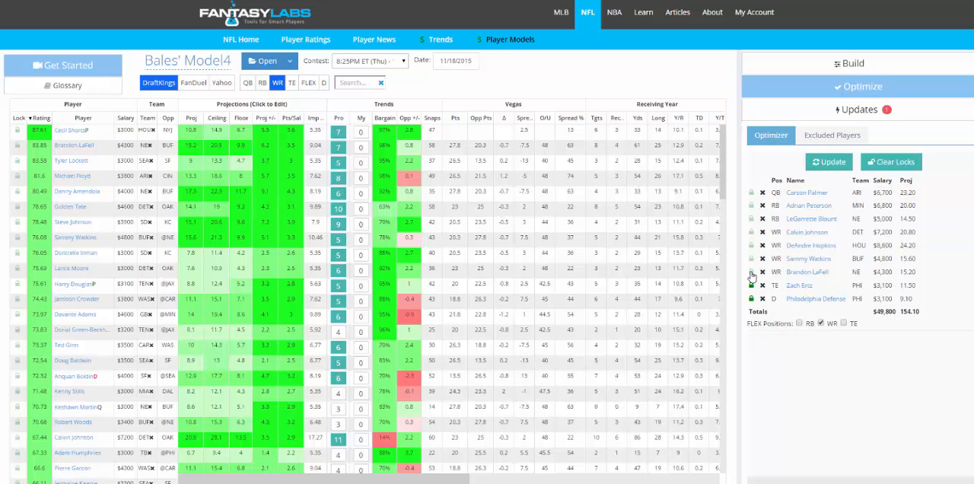
left_click(750, 284)
Step: Lock Carson Palmer, Adrian Peterson, Sammy Watkins and Brandon LaFell, and update the optimized lineup around them
left_click(750, 194)
left_click(751, 205)
left_click(751, 259)
left_click(751, 272)
left_click(837, 162)
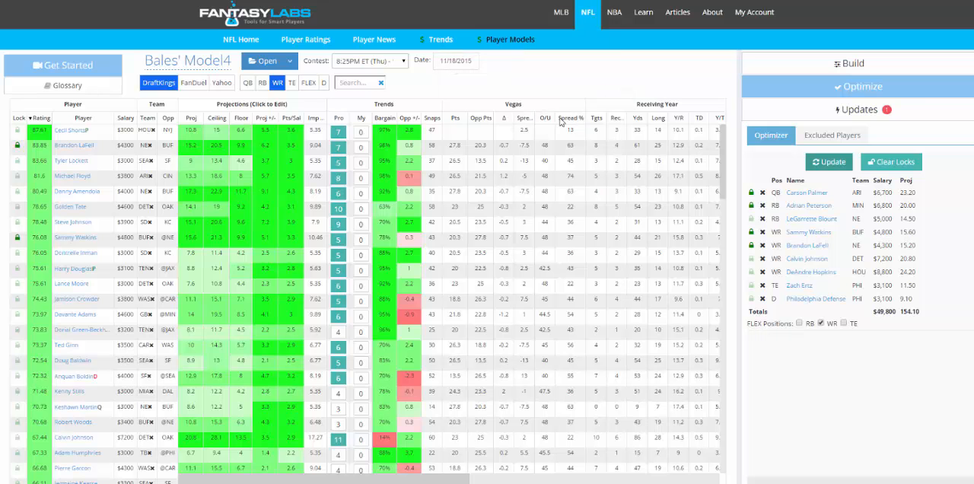
Step: Sort the wide receivers by Vegas O/U in ascending order and exclude the entire SF team
left_click(546, 119)
left_click(547, 119)
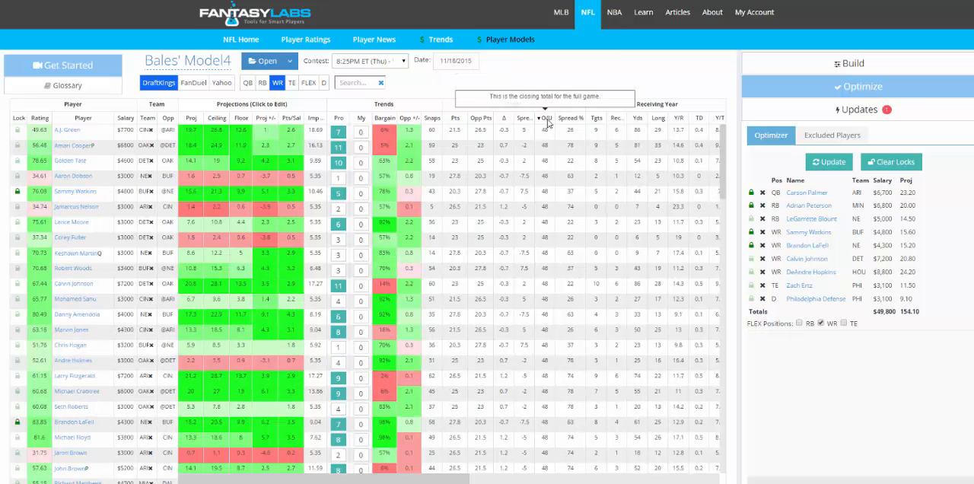
left_click(546, 119)
left_click(546, 119)
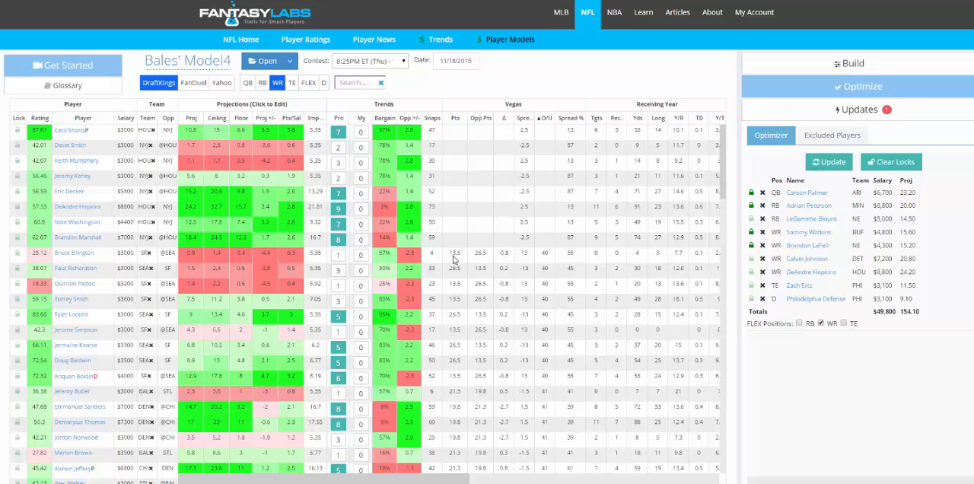
left_click(149, 256)
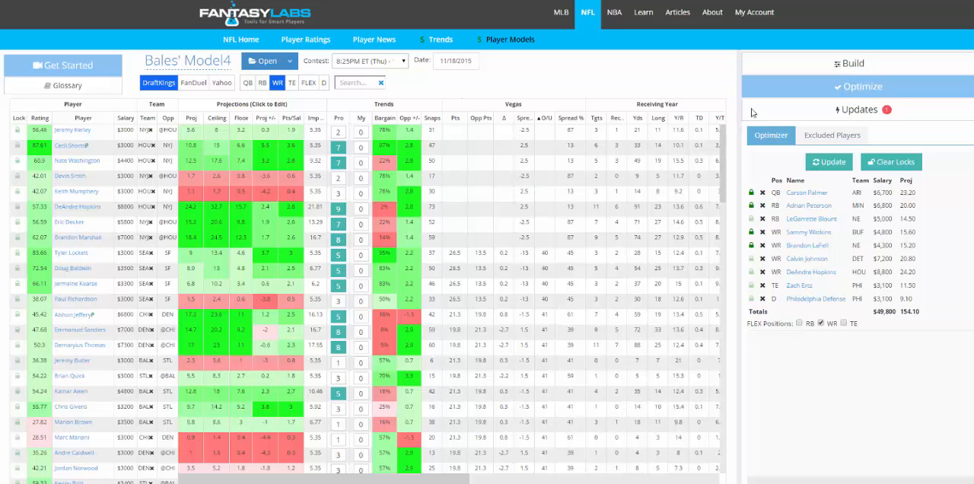
Step: Restore Anquan Boldin, the rest of the SF team and Frank Gore from the excluded players, and update the lineup
left_click(852, 135)
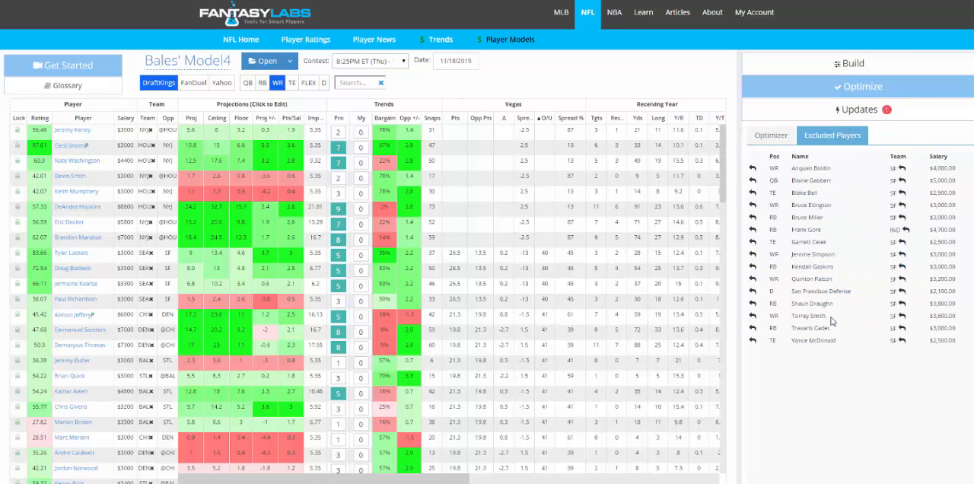
left_click(751, 168)
left_click(752, 180)
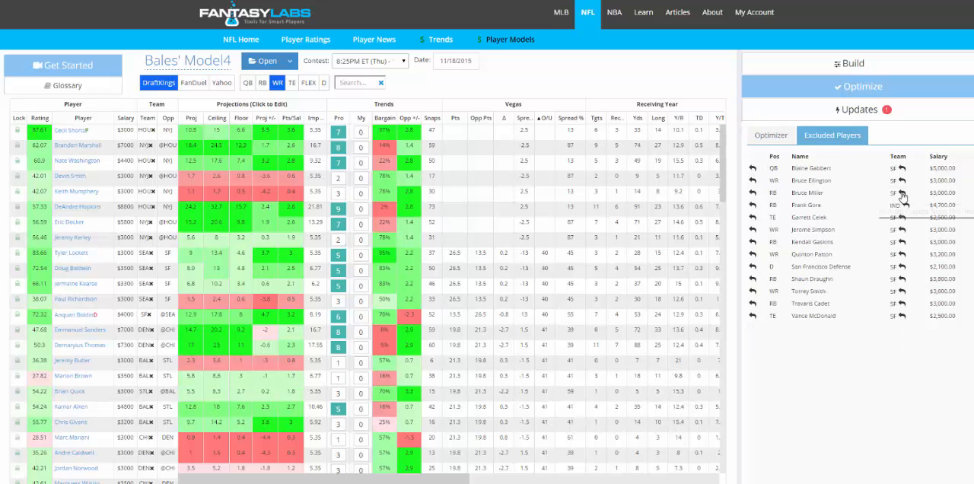
left_click(901, 194)
left_click(882, 169)
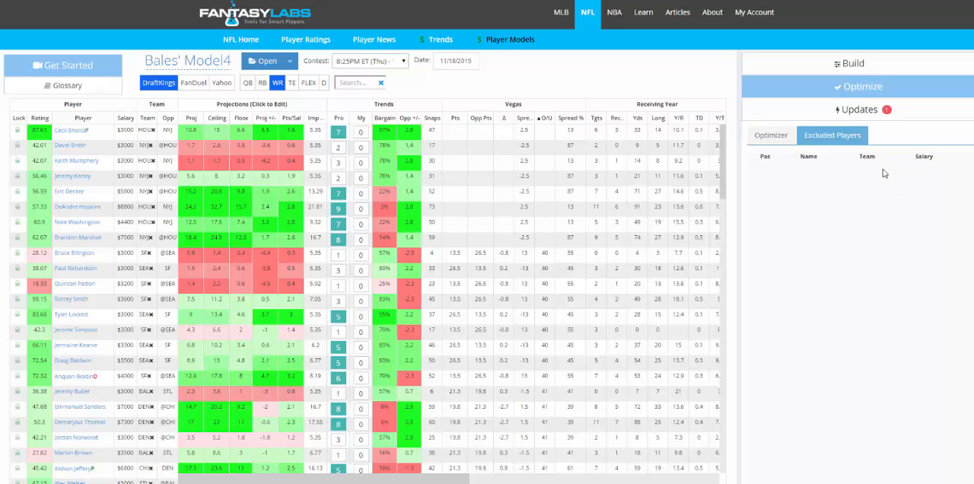
left_click(781, 136)
left_click(830, 166)
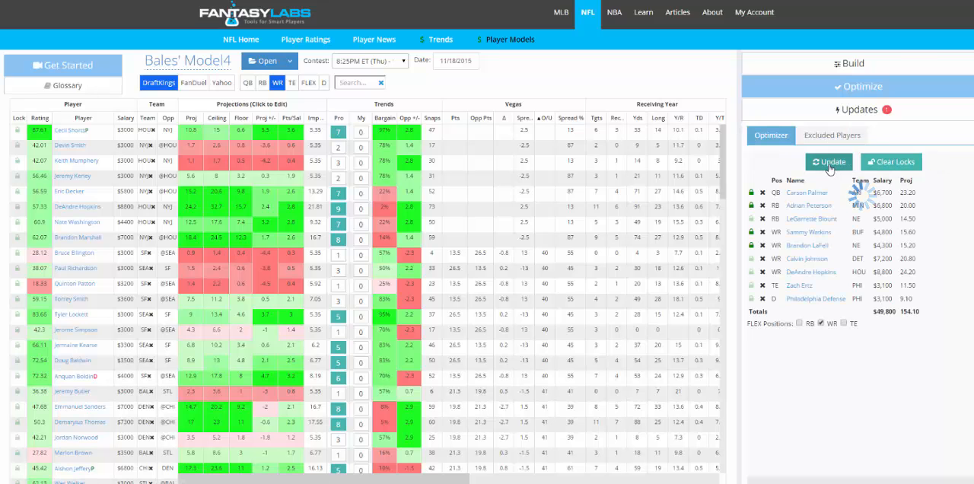